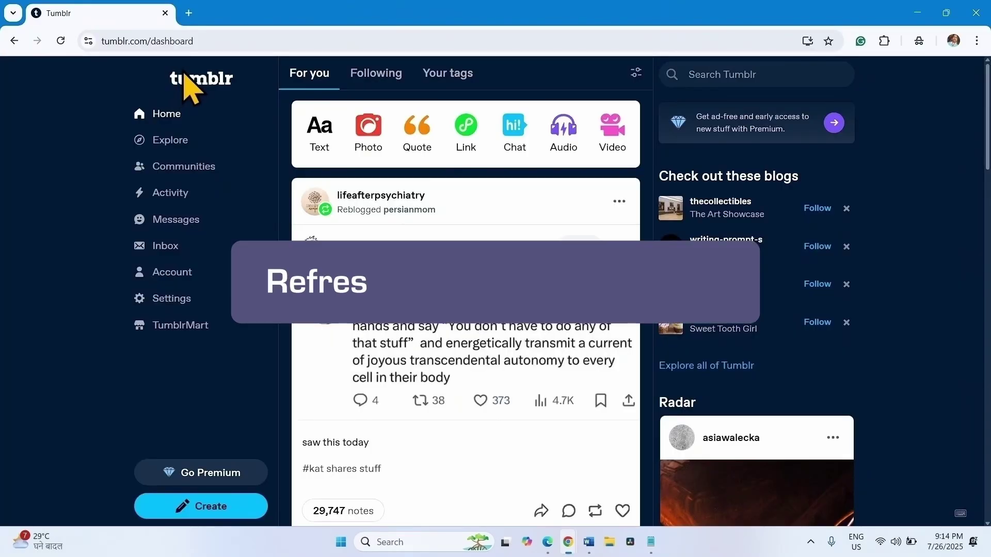
- Reload the tumblr.com/dashboard tab twice until new For you posts appear
{"action": "left_click", "coordinate": [63, 44]}
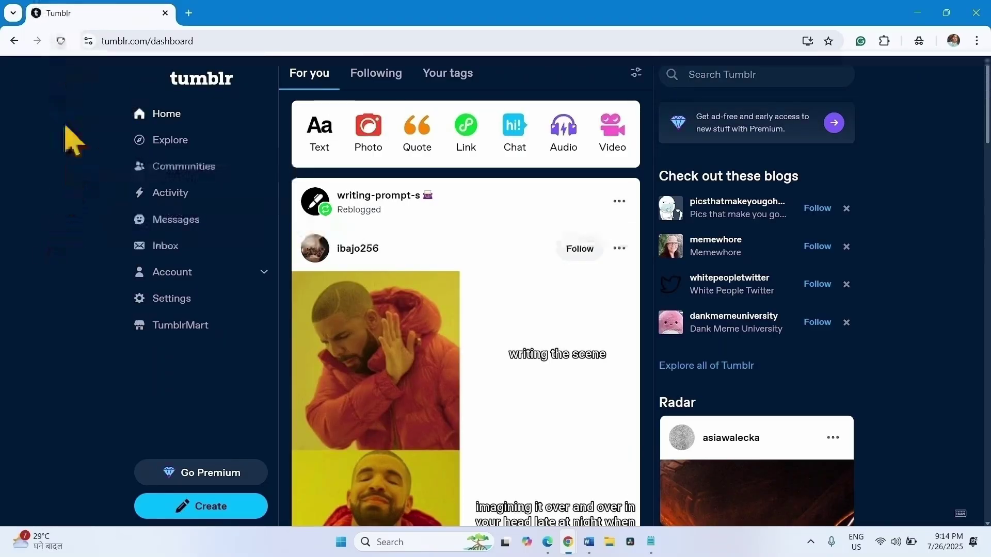
{"action": "left_click", "coordinate": [61, 41]}
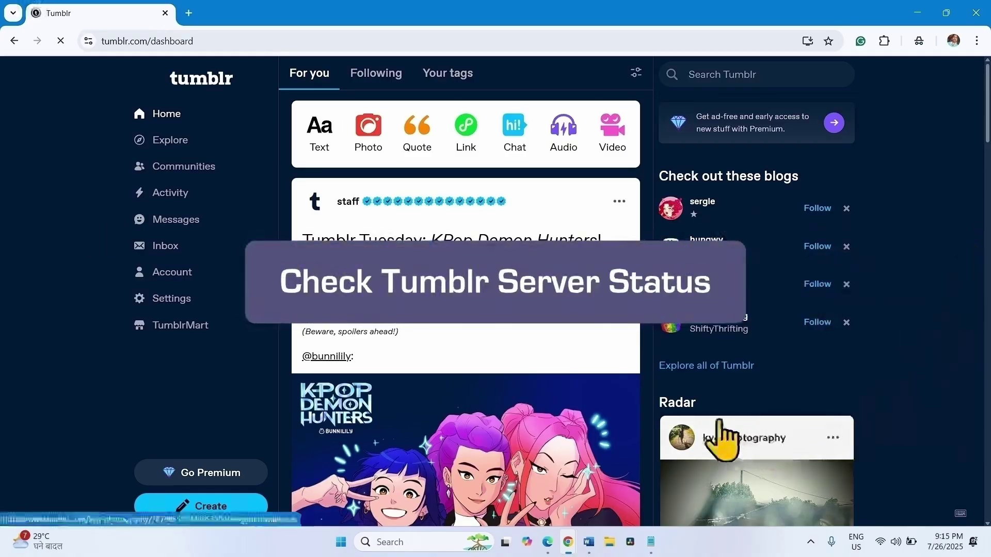
- Search 'tumbler status' in a new tab and confirm on Is It Down Right Now that Tumblr.com is up
{"action": "left_click", "coordinate": [190, 15]}
{"action": "type", "text": "tumb"}
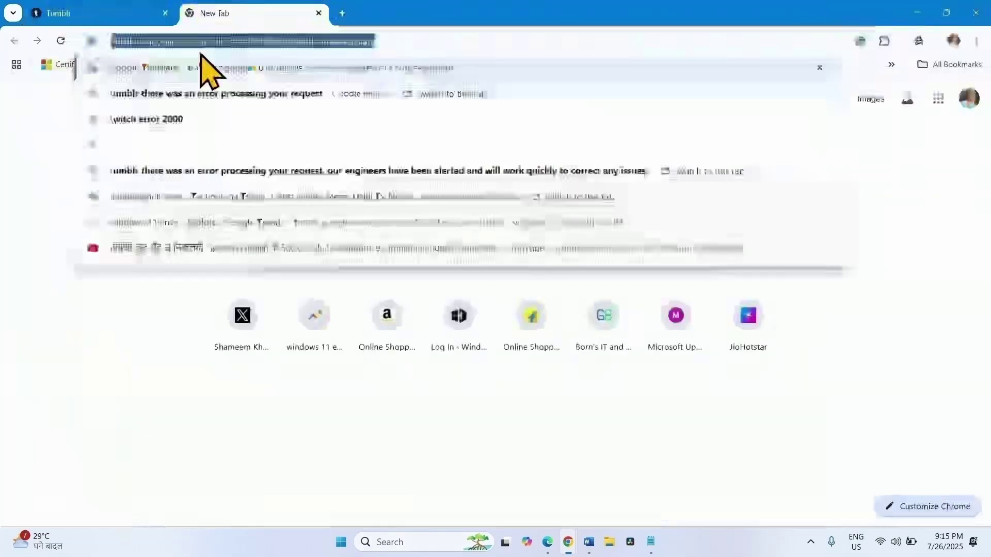
{"action": "type", "text": "ler status"}
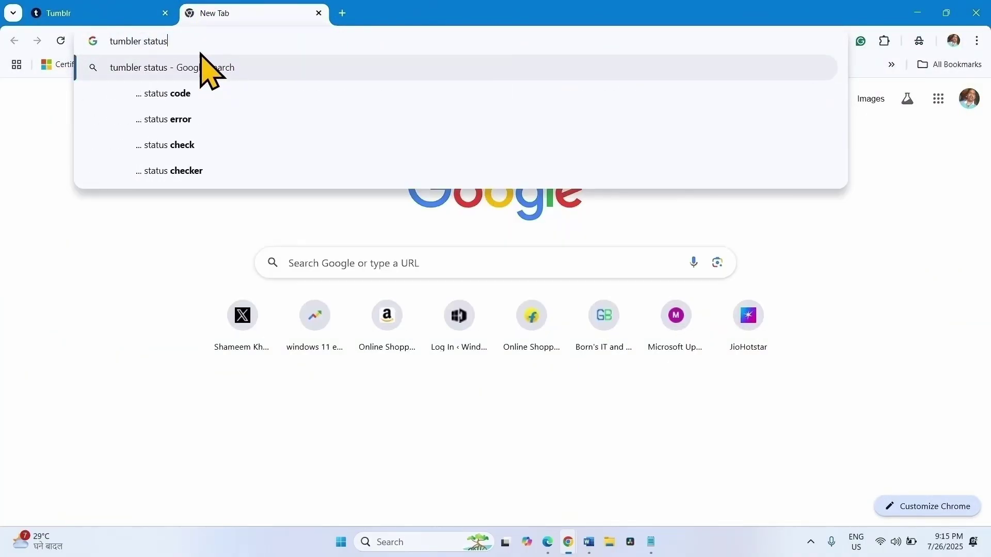
{"action": "key", "text": "Return"}
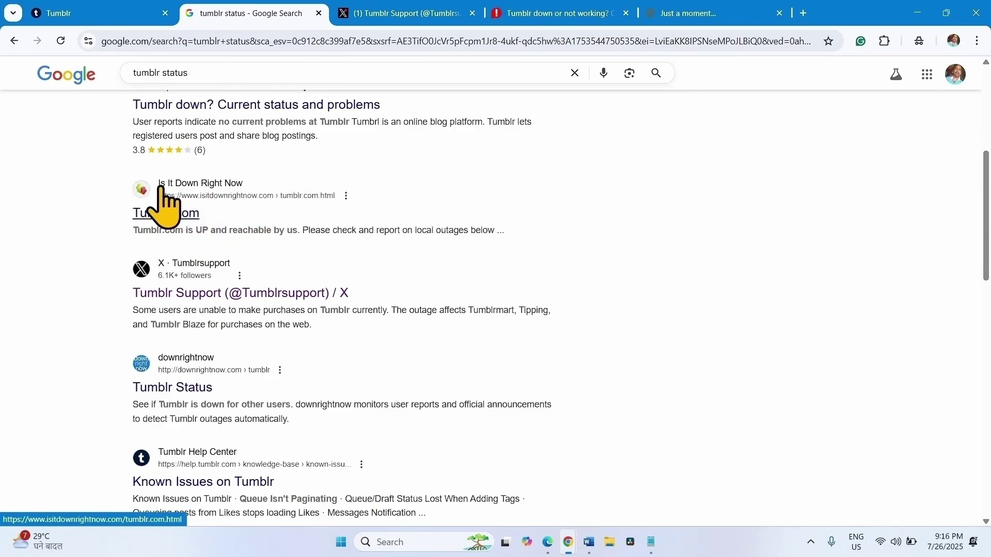
{"action": "left_click", "coordinate": [158, 214], "text": "ctrl"}
{"action": "left_click", "coordinate": [743, 14]}
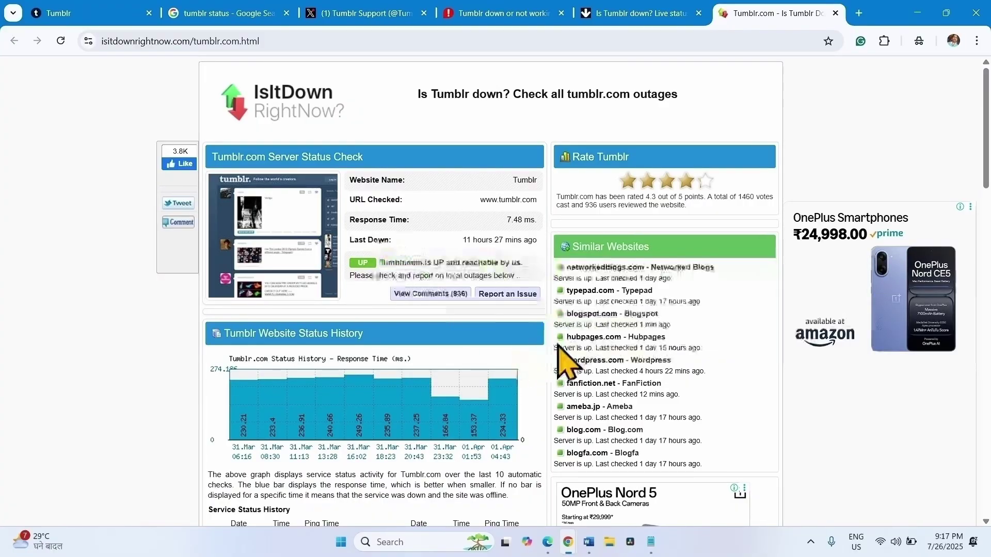
{"action": "key", "text": "ctrl+w"}
{"action": "key", "text": "ctrl+w"}
{"action": "key", "text": "ctrl+w"}
{"action": "key", "text": "ctrl+w"}
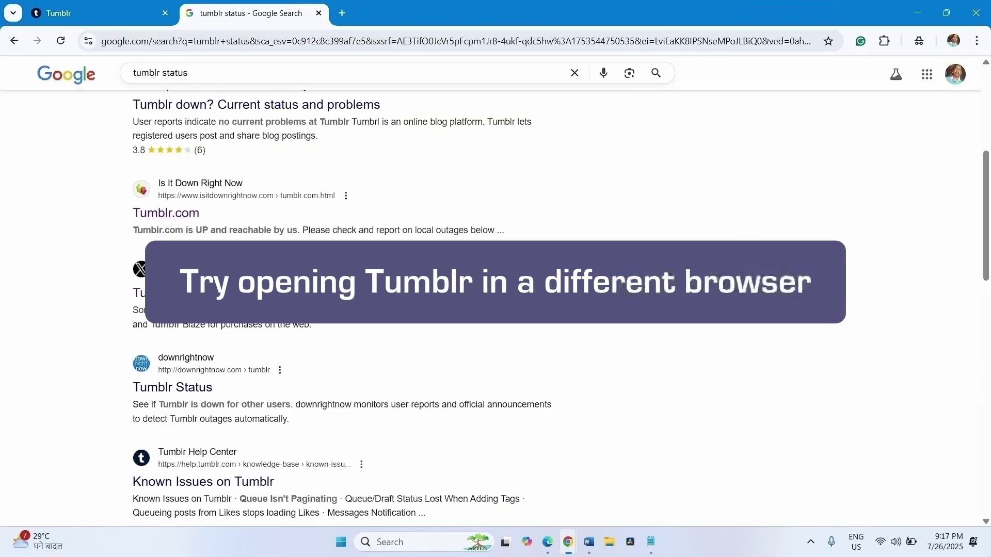
- From the desktop, launch Firefox, enter 'tumblr' in the address bar, then close Firefox
{"action": "left_click", "coordinate": [910, 7]}
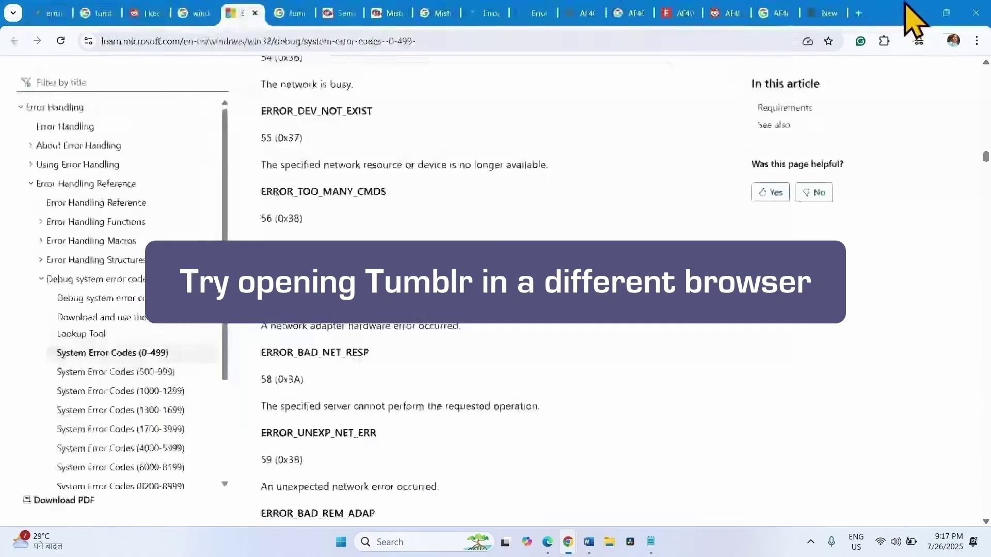
{"action": "left_click", "coordinate": [909, 7]}
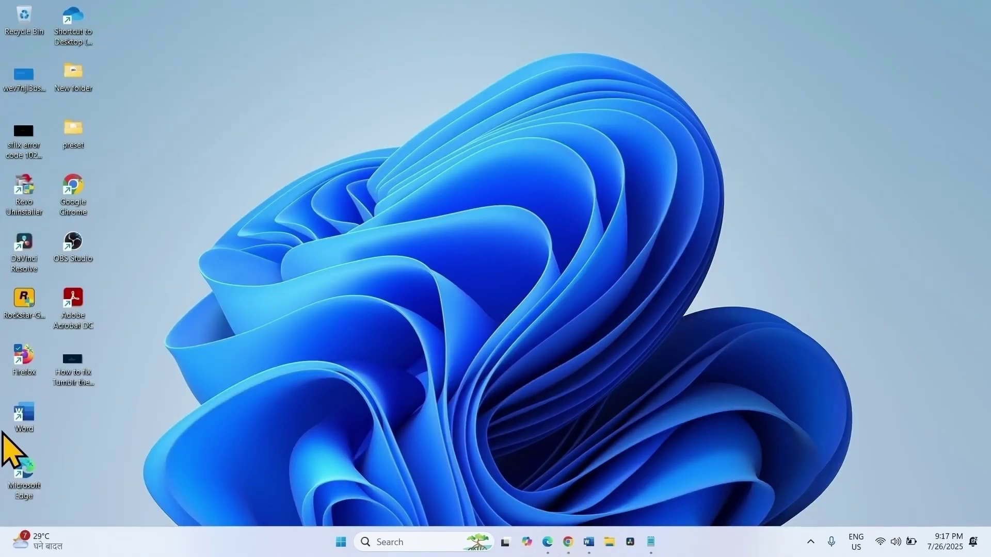
{"action": "double_click", "coordinate": [21, 357]}
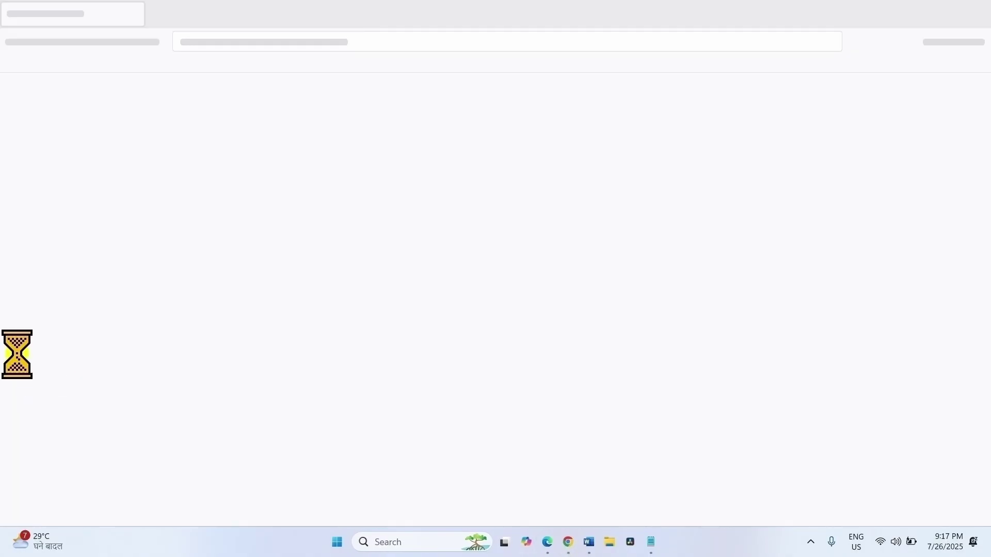
{"action": "left_click", "coordinate": [325, 43]}
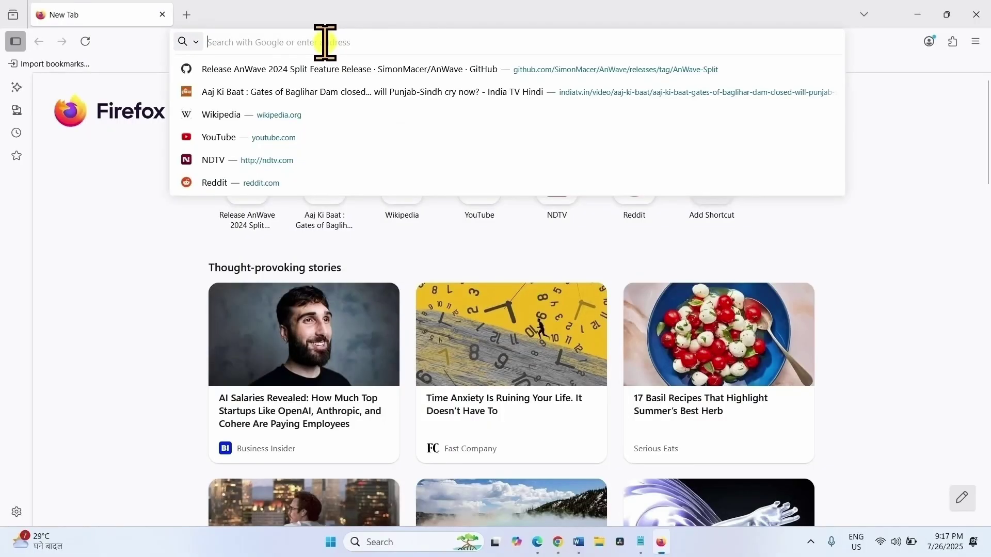
{"action": "type", "text": "t"}
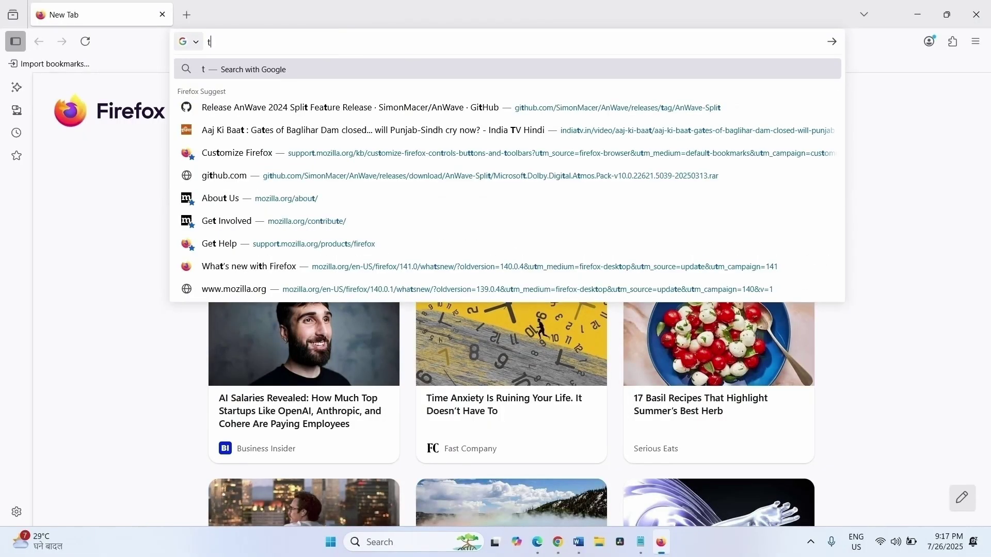
{"action": "type", "text": "umblr"}
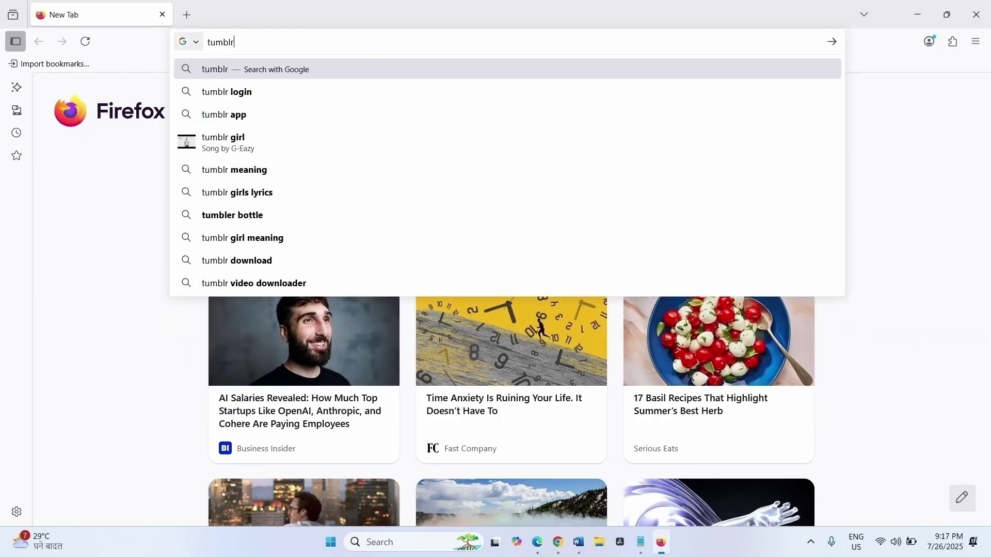
{"action": "key", "text": "Return"}
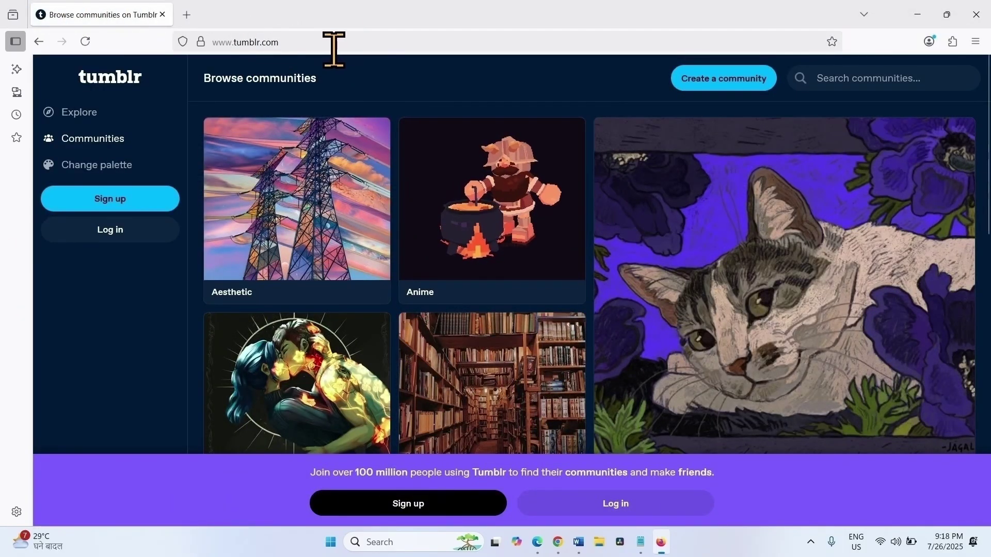
{"action": "left_click", "coordinate": [976, 14]}
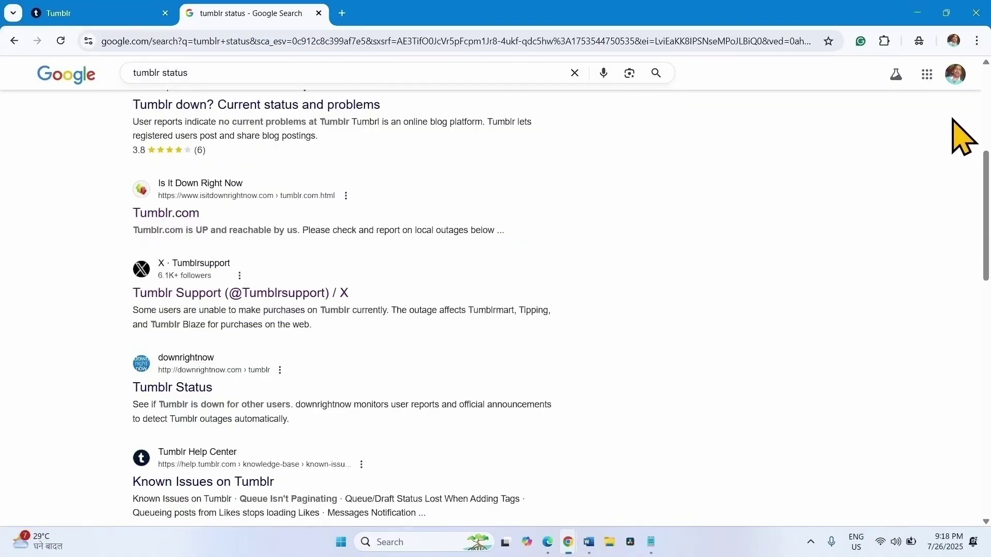
- Delete browsing data for All time with Browsing history unchecked
{"action": "left_click", "coordinate": [977, 40]}
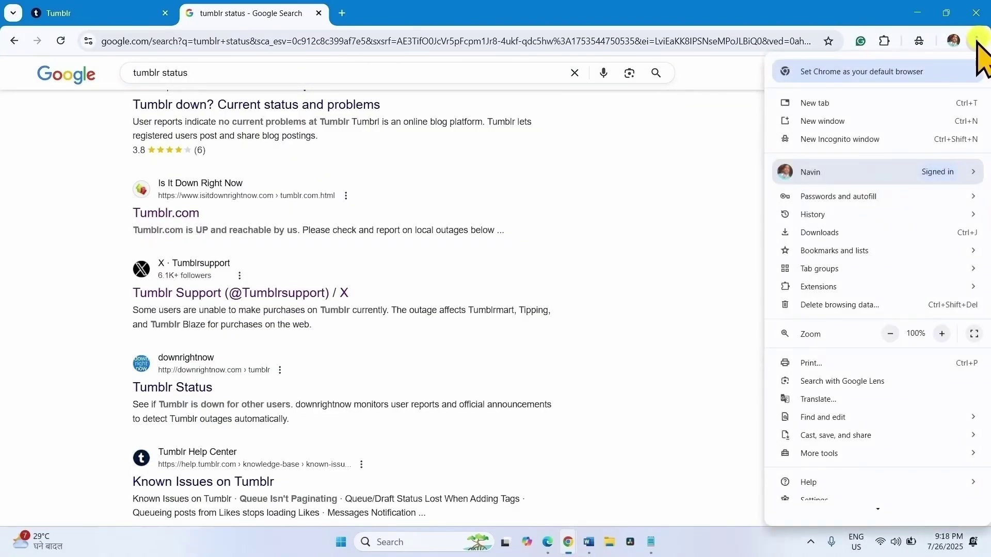
{"action": "left_click", "coordinate": [866, 309]}
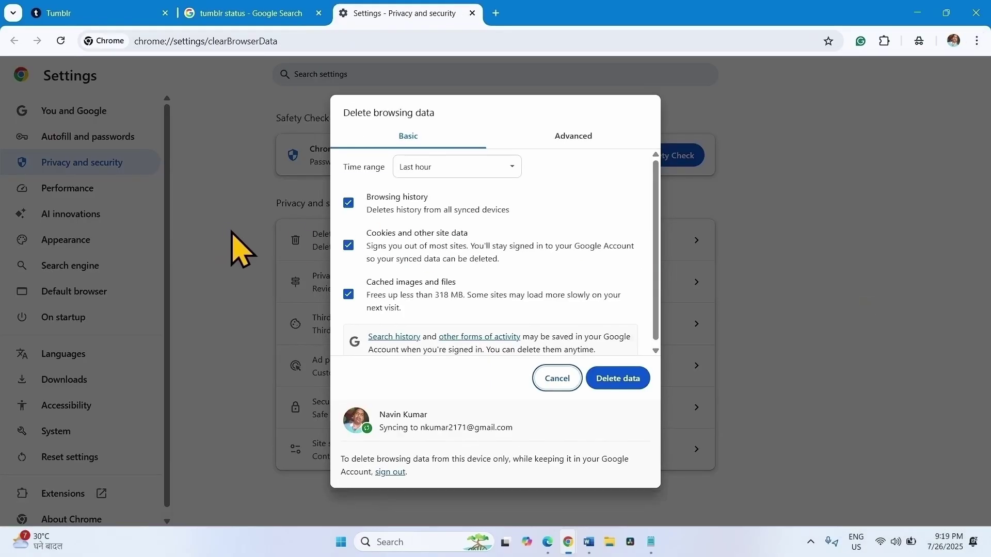
{"action": "left_click", "coordinate": [451, 167]}
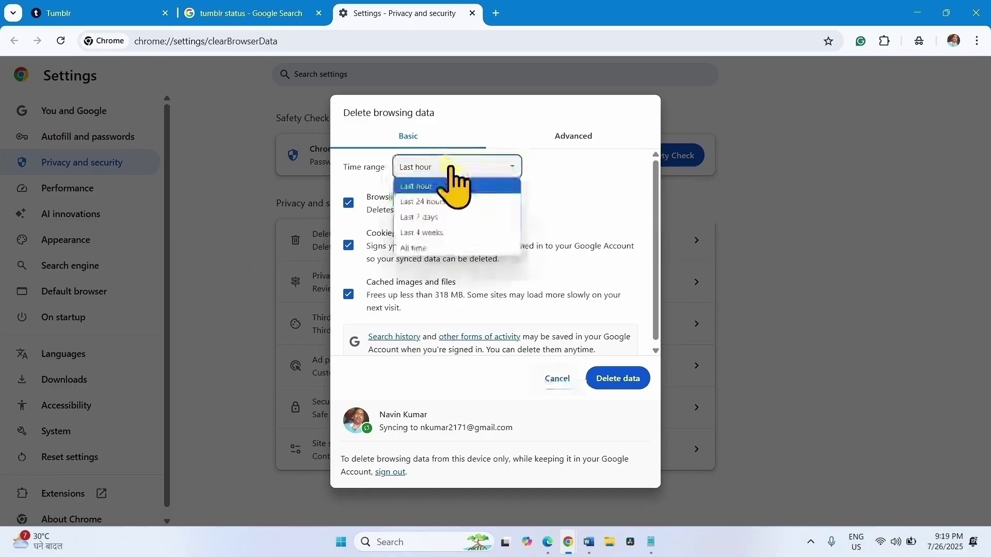
{"action": "left_click", "coordinate": [449, 248]}
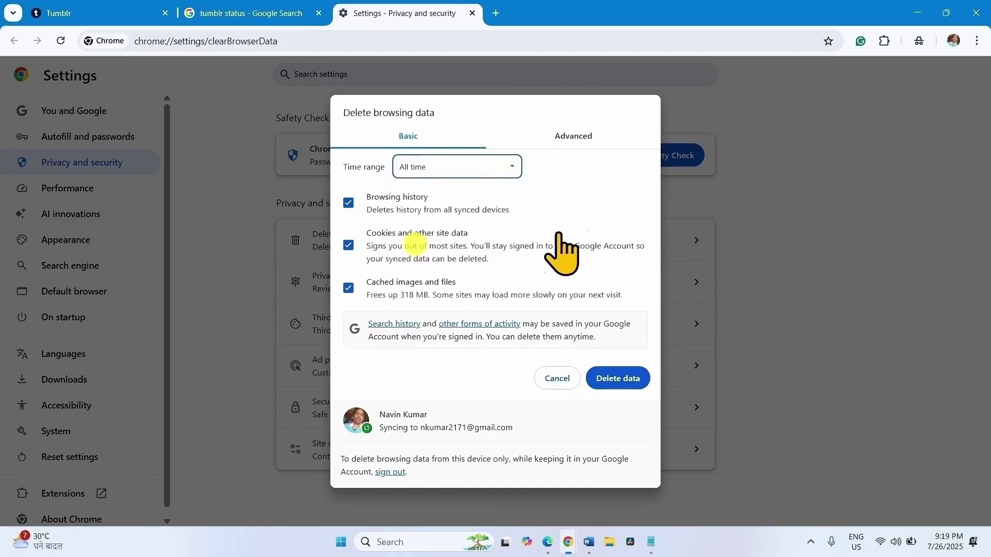
{"action": "left_click", "coordinate": [348, 202]}
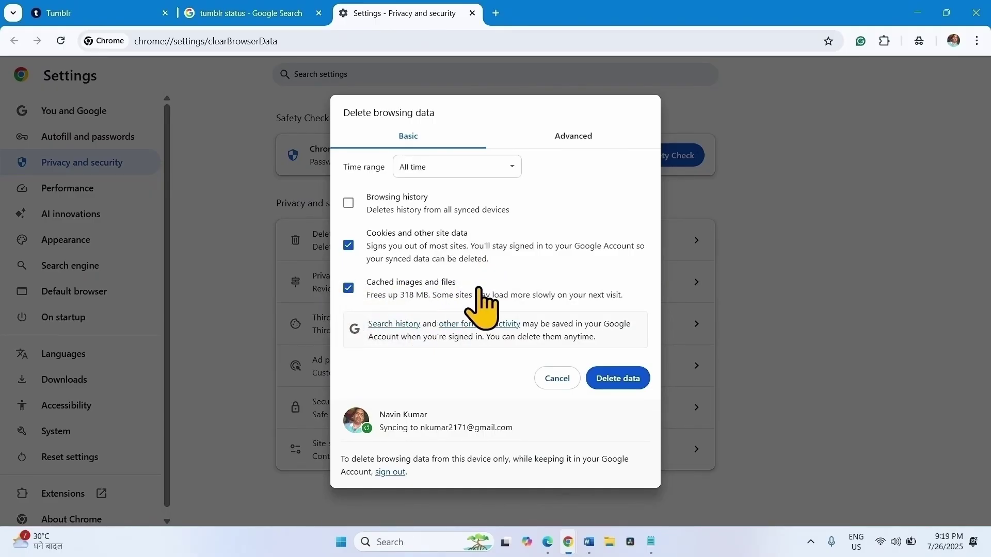
{"action": "left_click", "coordinate": [606, 382]}
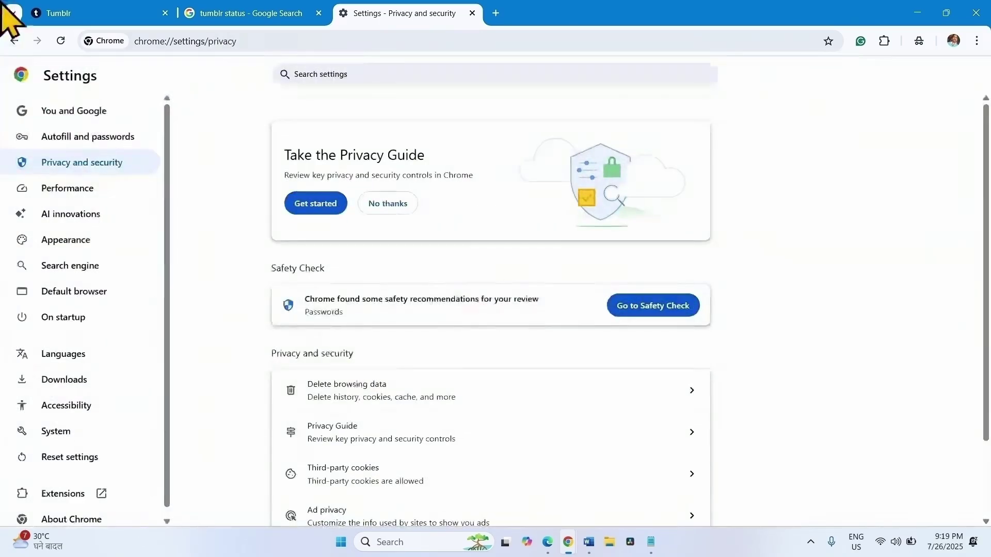
- Reload the Tumblr tab and log back in with the autofilled email and saved password
{"action": "left_click", "coordinate": [52, 12]}
{"action": "left_click", "coordinate": [61, 41]}
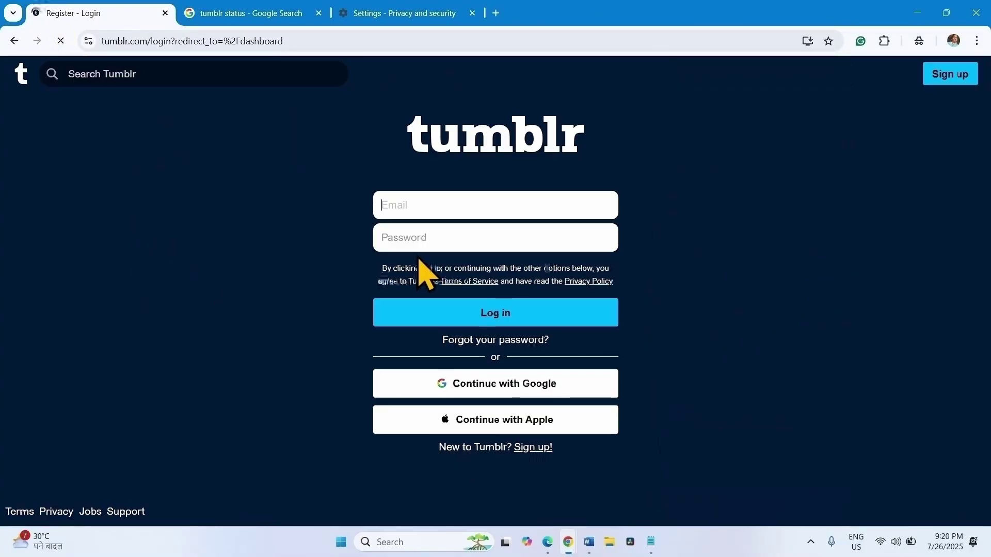
{"action": "left_click", "coordinate": [409, 209]}
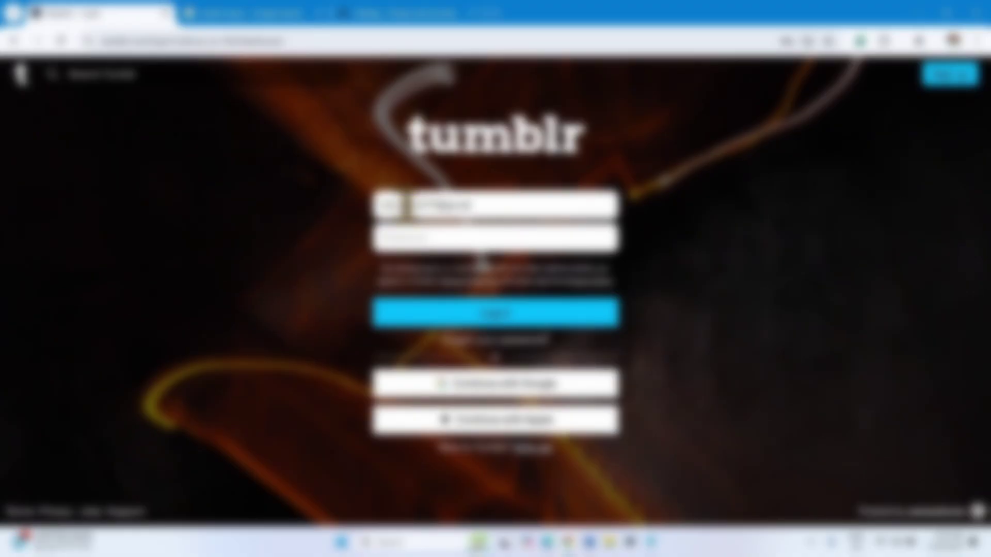
{"action": "left_click", "coordinate": [431, 239]}
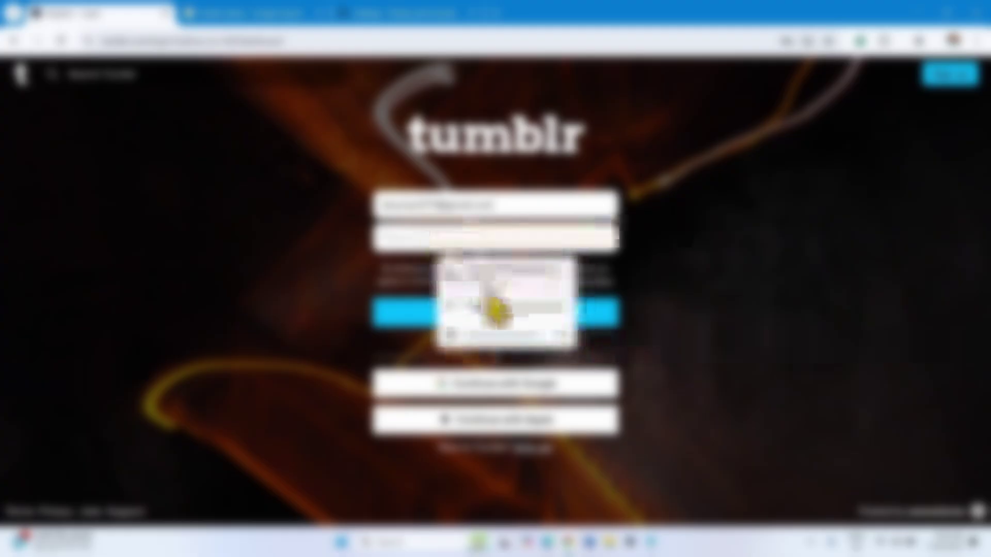
{"action": "left_click", "coordinate": [491, 308]}
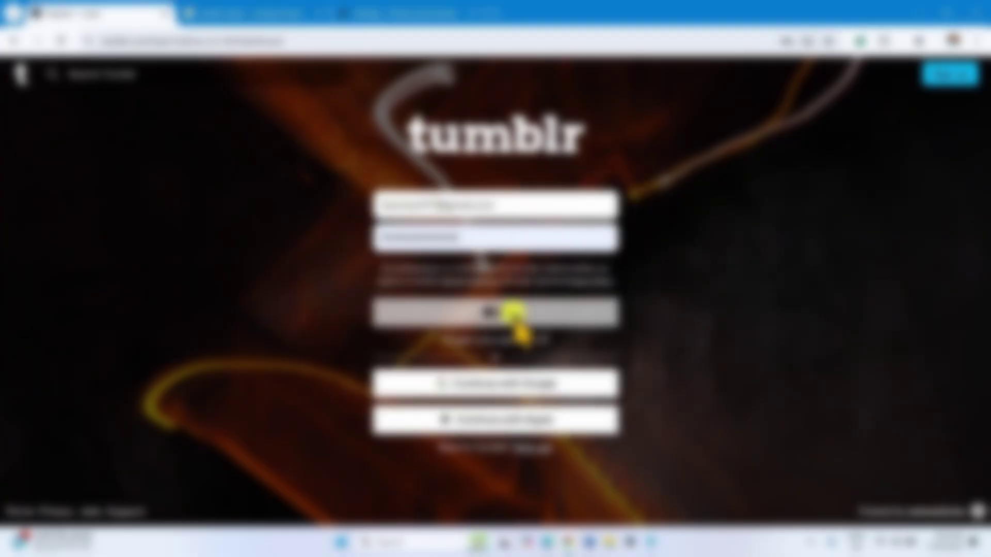
{"action": "left_click", "coordinate": [498, 316]}
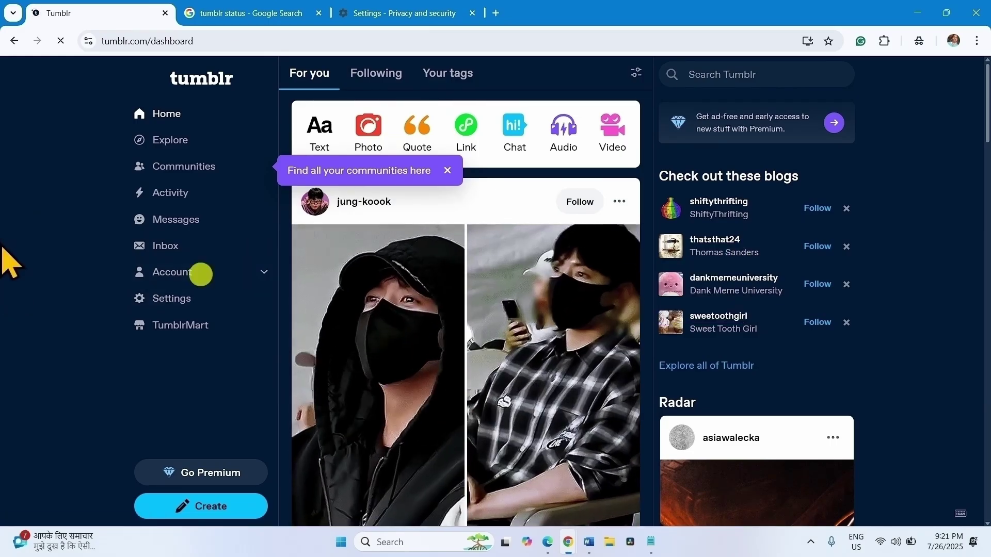
- Log out from the Account section in Tumblr's left sidebar
{"action": "left_click", "coordinate": [222, 272]}
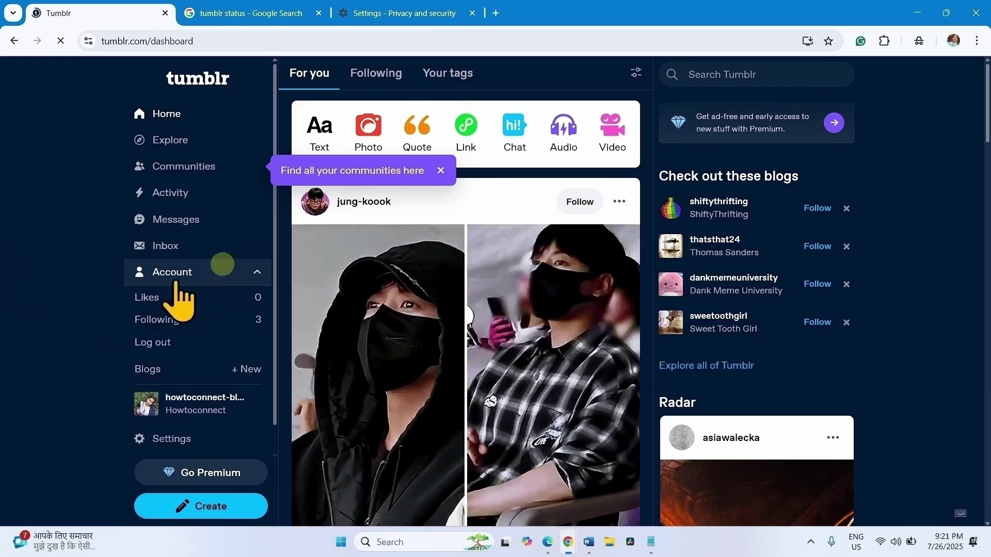
{"action": "left_click", "coordinate": [153, 342]}
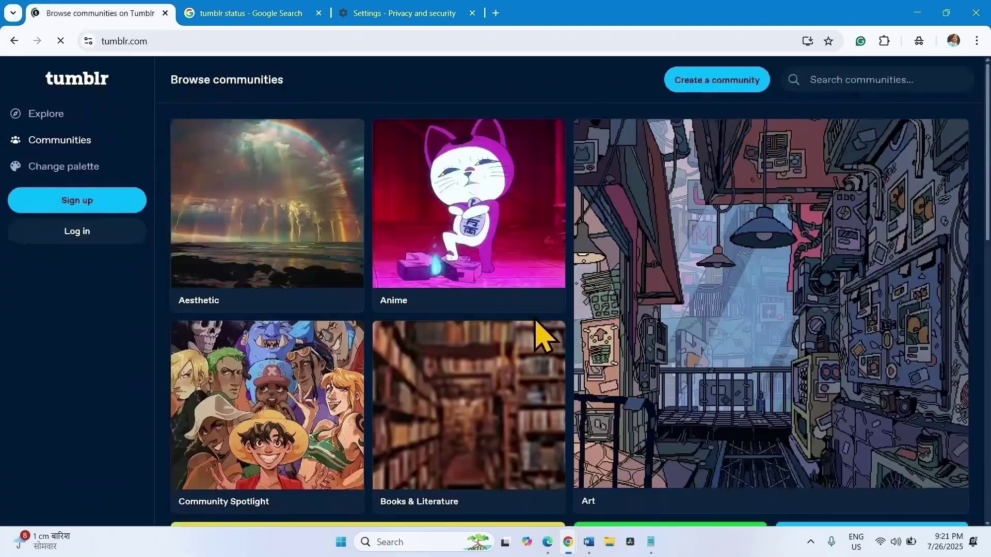
- Log in with email using the saved login, verifying with the Windows PIN and saved password
{"action": "left_click", "coordinate": [60, 233]}
{"action": "left_click", "coordinate": [477, 363]}
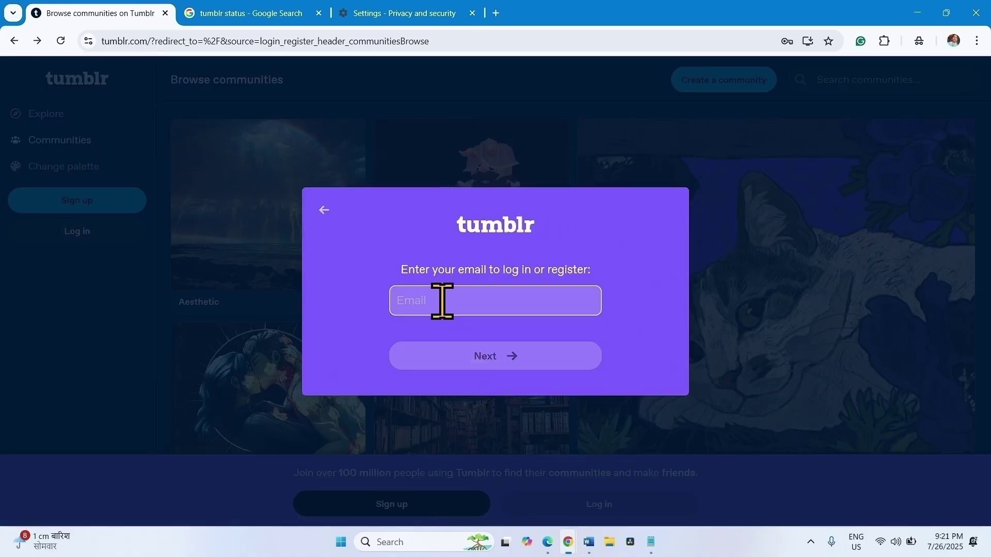
{"action": "left_click", "coordinate": [480, 339]}
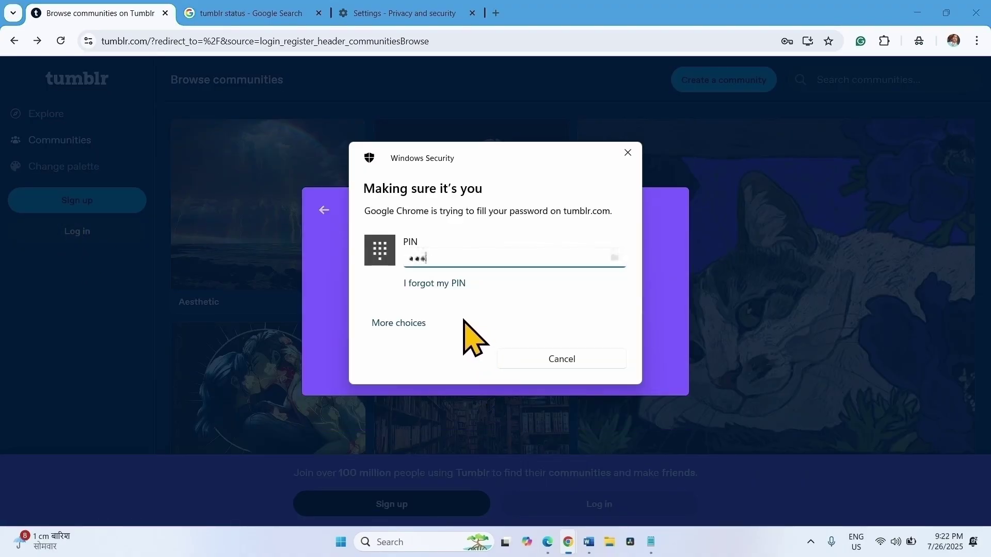
{"action": "type", "text": "1"}
{"action": "left_click", "coordinate": [522, 354]}
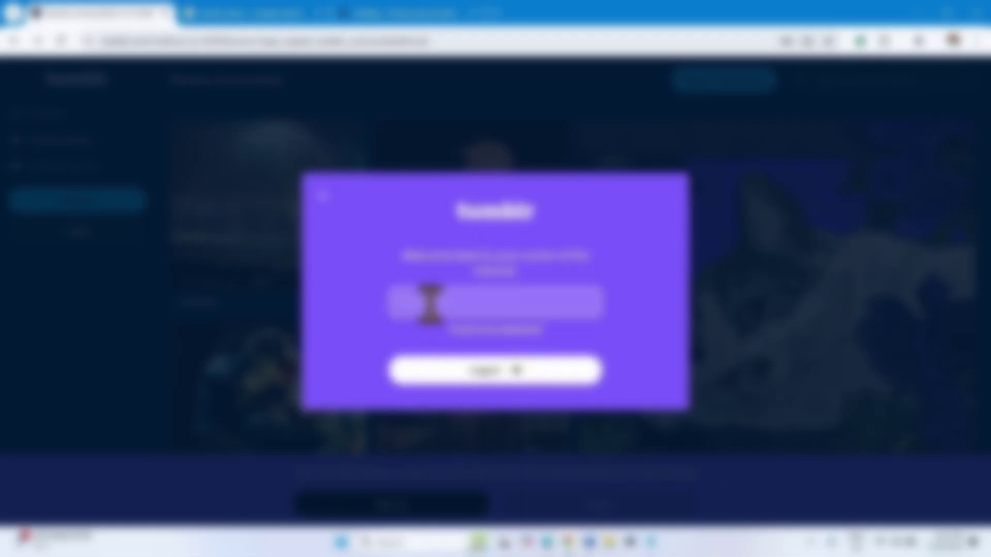
{"action": "left_click", "coordinate": [430, 304]}
{"action": "left_click", "coordinate": [505, 342]}
{"action": "left_click", "coordinate": [494, 370]}
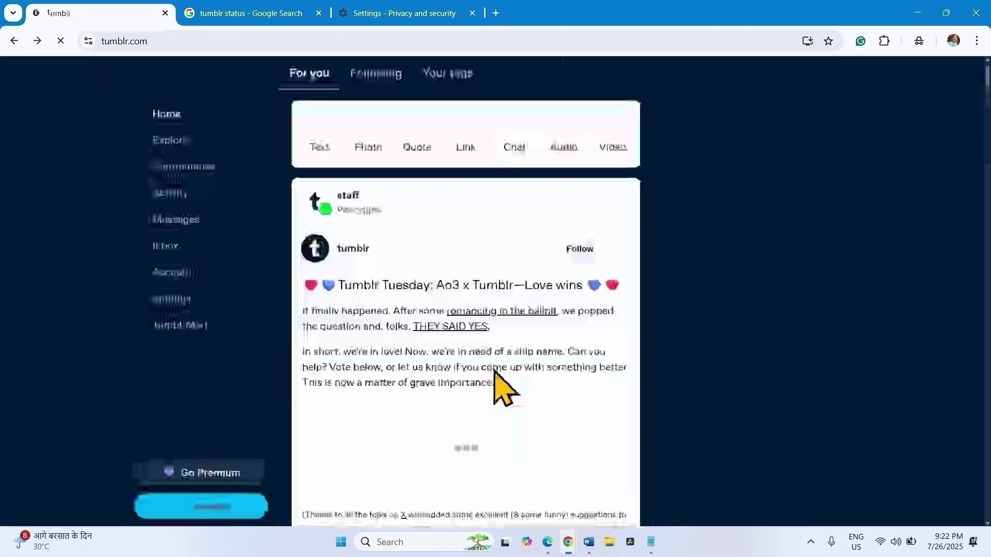